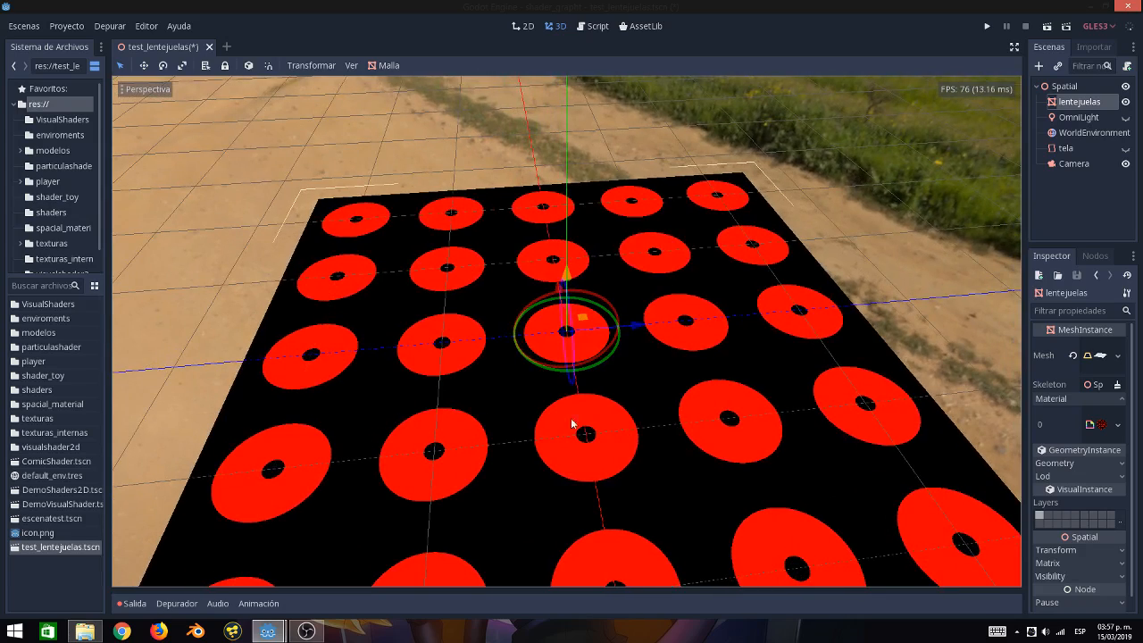
Open the lentejuelas mesh's shader material for editing and expand its visual shader graph to full height
{"action": "left_click", "coordinate": [1104, 426]}
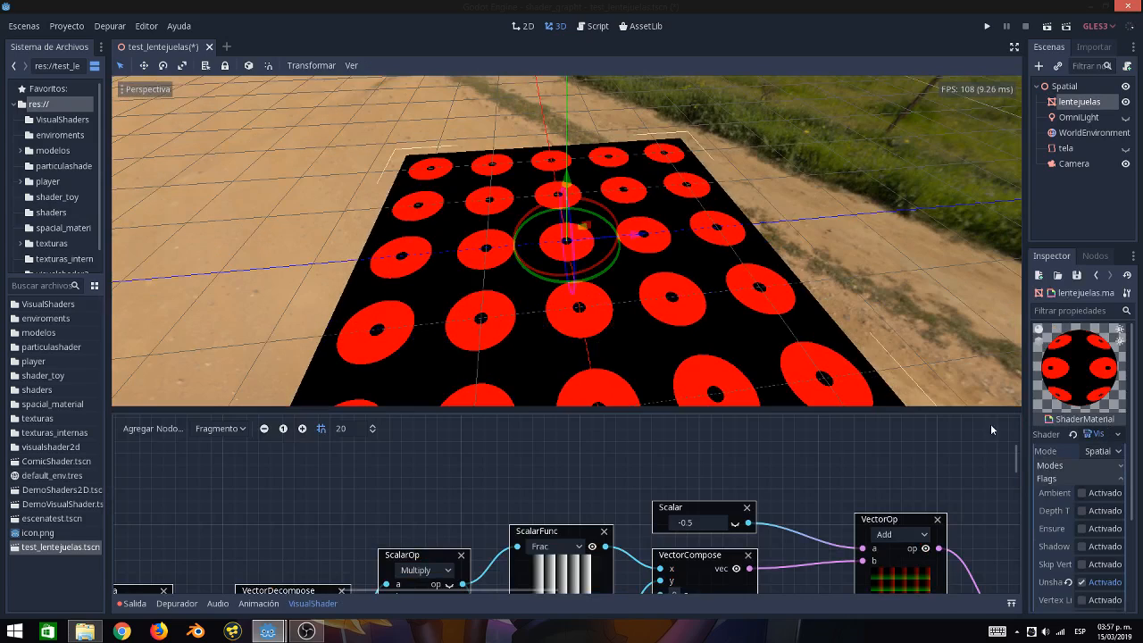
{"action": "middle_click_drag", "start_coordinate": [784, 369], "coordinate": [646, 354]}
{"action": "middle_click_drag", "start_coordinate": [959, 514], "coordinate": [921, 506]}
{"action": "left_click", "coordinate": [1012, 603]}
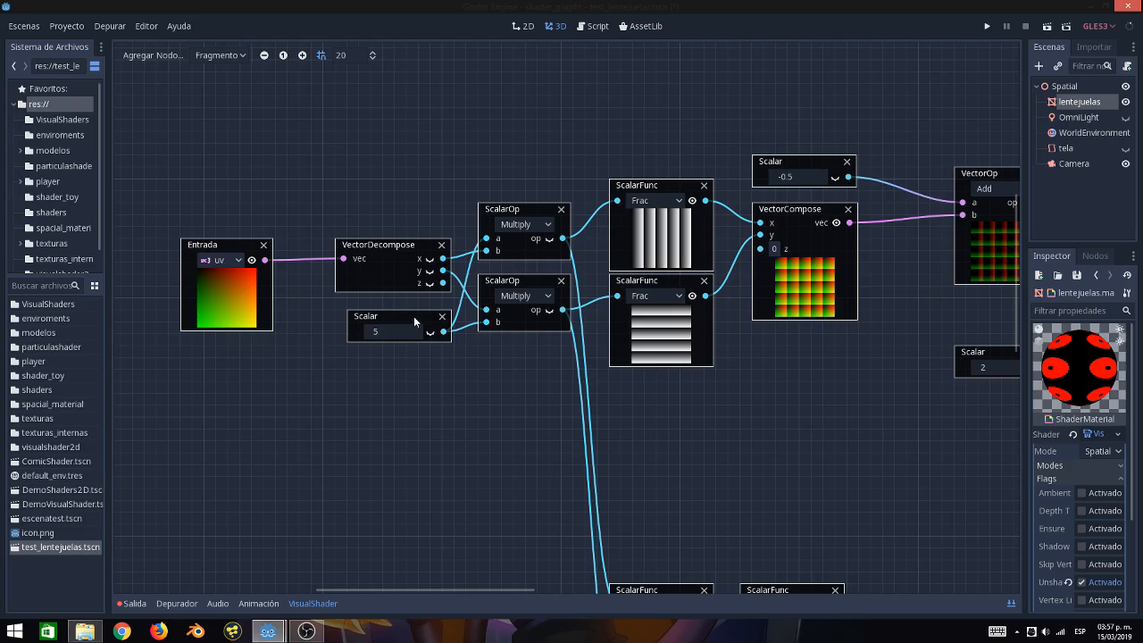
Preview the VectorDecompose outputs and the lower Multiply result, moving the Scalar node aside and back and hiding the previews again
{"action": "left_click_drag", "start_coordinate": [415, 321], "coordinate": [394, 368]}
{"action": "left_click", "coordinate": [431, 259]}
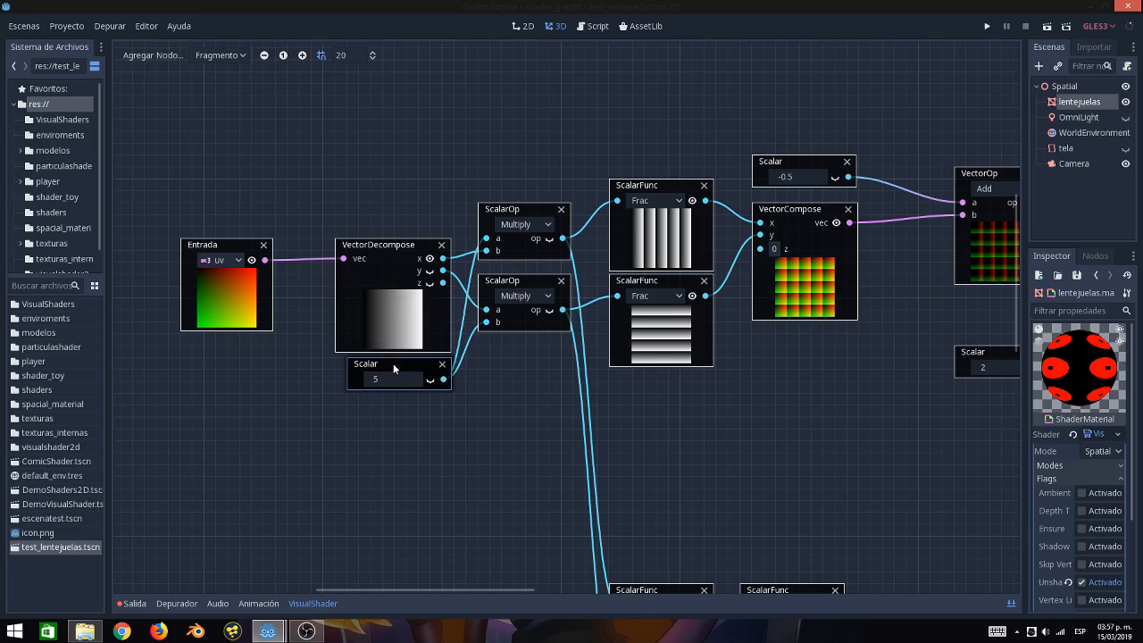
{"action": "left_click", "coordinate": [431, 271]}
{"action": "left_click", "coordinate": [429, 259]}
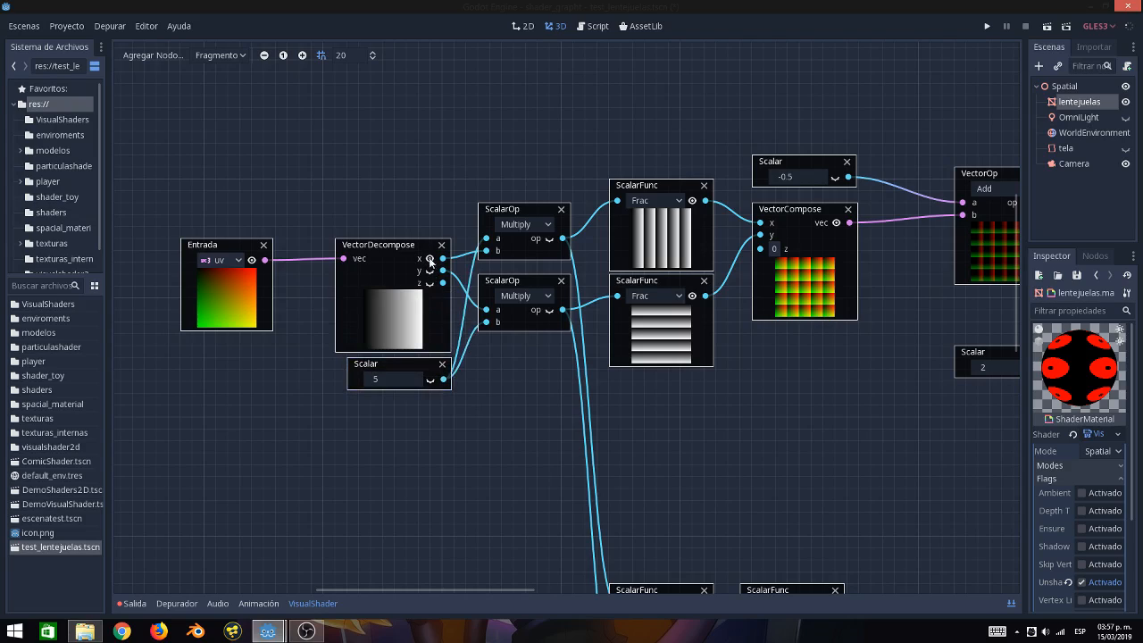
{"action": "left_click", "coordinate": [429, 259]}
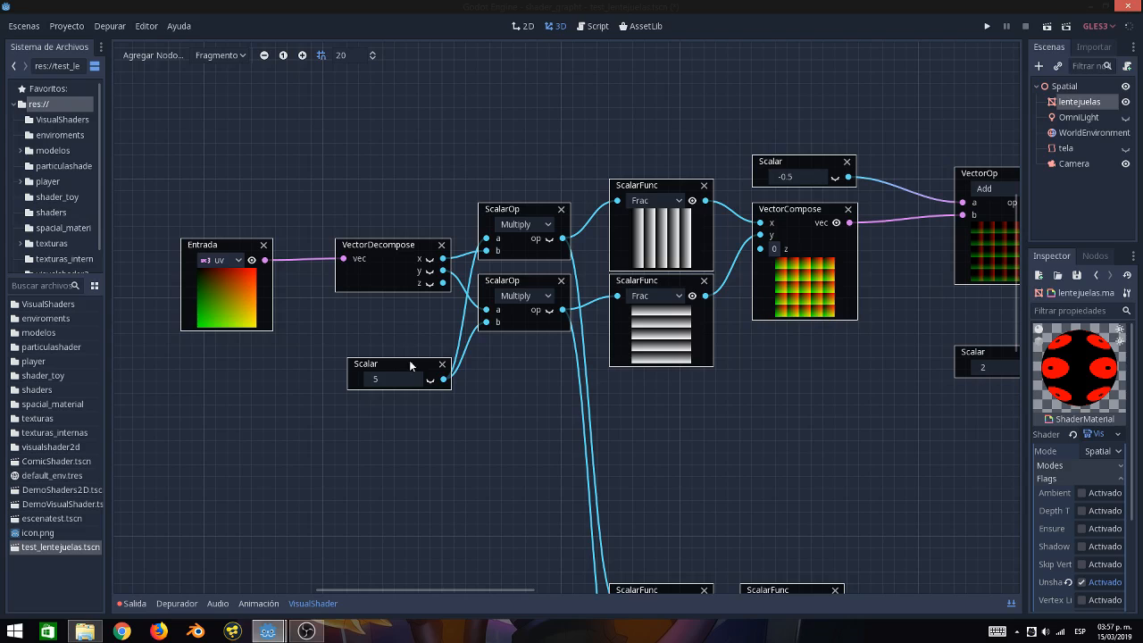
{"action": "left_click_drag", "start_coordinate": [409, 360], "coordinate": [397, 301]}
{"action": "left_click", "coordinate": [549, 310]}
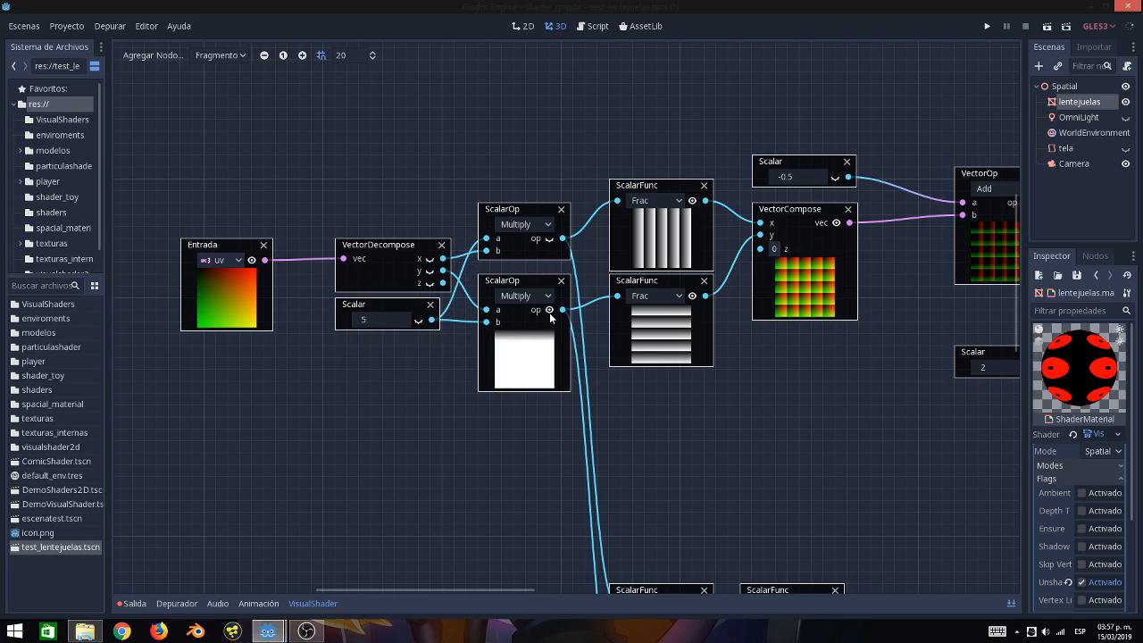
{"action": "left_click", "coordinate": [549, 310]}
Examine the upper node chain from the Frac tiling through the Power, Sin, Texture and Round nodes to the shader output
{"action": "scroll", "coordinate": [619, 334], "scroll_direction": "right", "scroll_amount": 6}
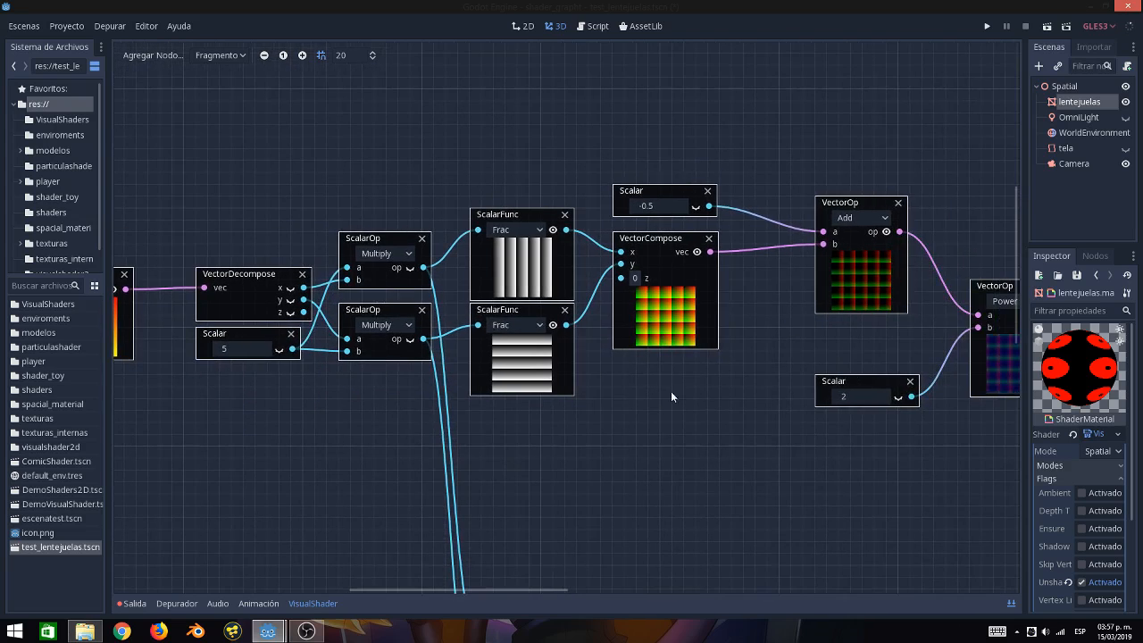
{"action": "scroll", "coordinate": [615, 405], "scroll_direction": "right", "scroll_amount": 2}
{"action": "middle_click_drag", "start_coordinate": [767, 382], "coordinate": [488, 341]}
{"action": "middle_click_drag", "start_coordinate": [827, 442], "coordinate": [747, 474]}
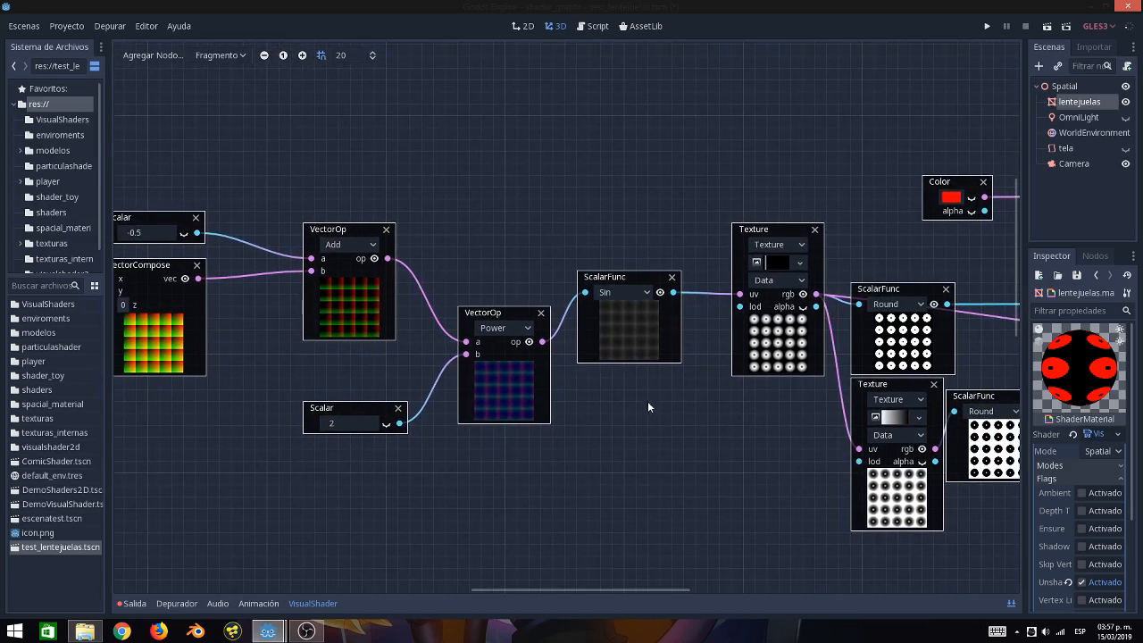
{"action": "middle_click_drag", "start_coordinate": [676, 443], "coordinate": [586, 442]}
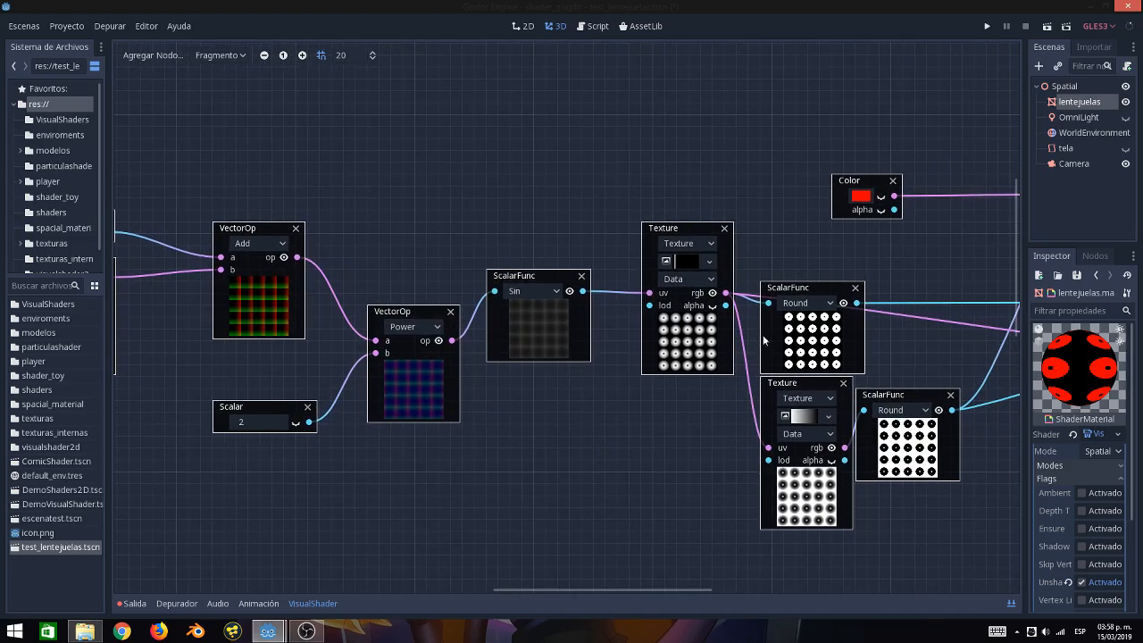
{"action": "middle_click_drag", "start_coordinate": [746, 424], "coordinate": [594, 405]}
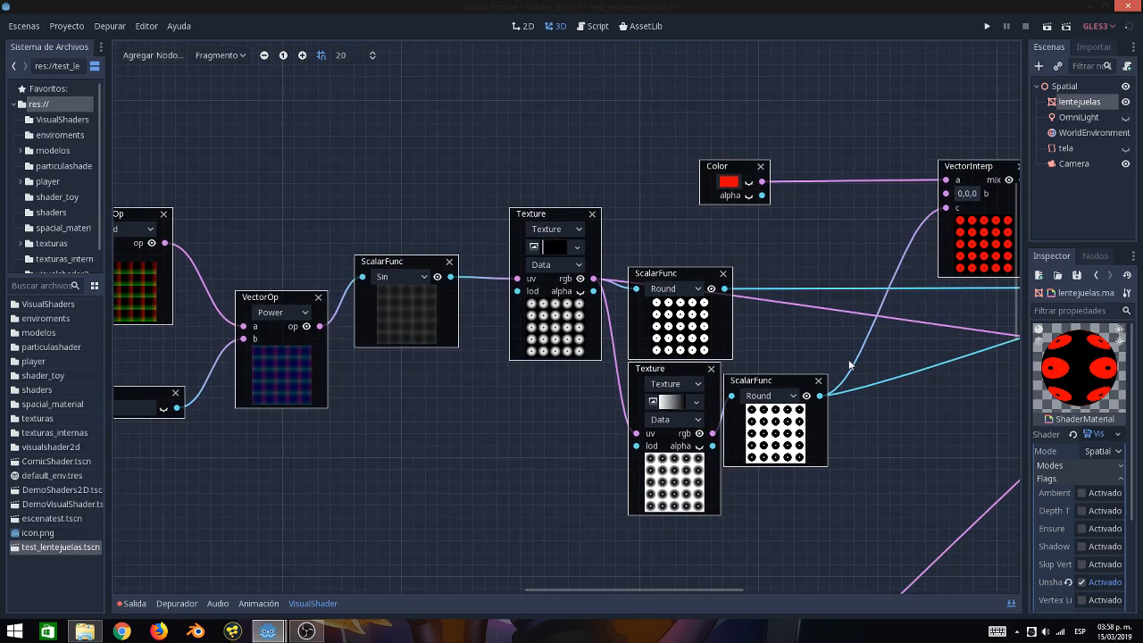
{"action": "middle_click_drag", "start_coordinate": [911, 441], "coordinate": [679, 464]}
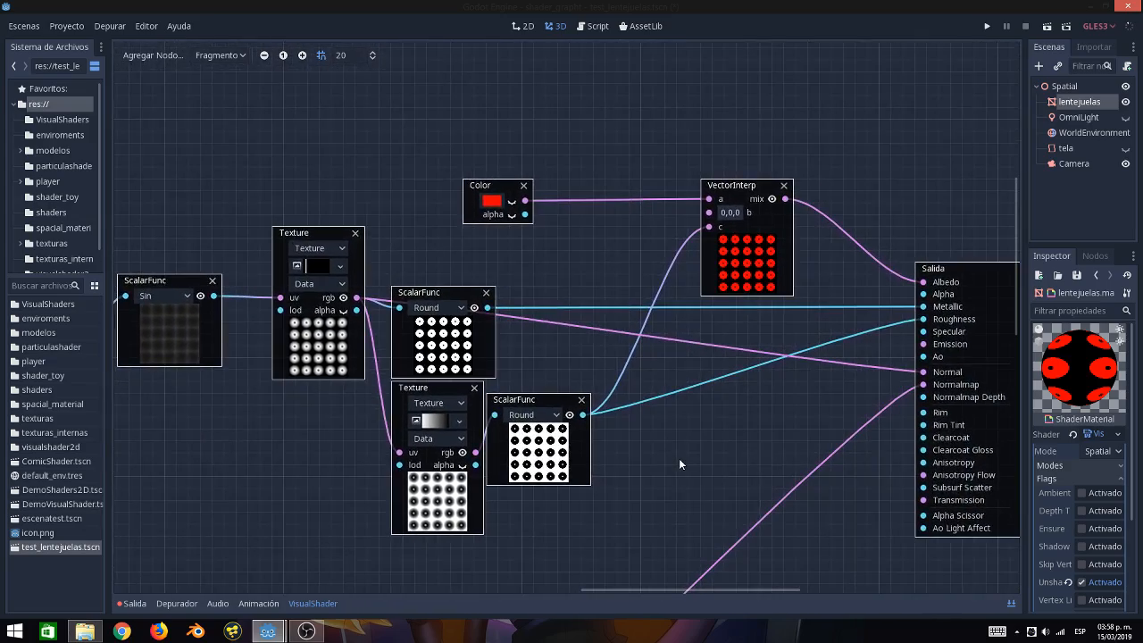
Examine the lower node chain from the Floor, Sin and Cos nodes through Max and VectorInterp to the output's Normalmap input
{"action": "middle_click_drag", "start_coordinate": [557, 527], "coordinate": [629, 491]}
{"action": "middle_click_drag", "start_coordinate": [368, 482], "coordinate": [877, 460]}
{"action": "middle_click_drag", "start_coordinate": [232, 469], "coordinate": [633, 450]}
{"action": "middle_click_drag", "start_coordinate": [577, 485], "coordinate": [515, 299]}
{"action": "middle_click_drag", "start_coordinate": [851, 390], "coordinate": [776, 262]}
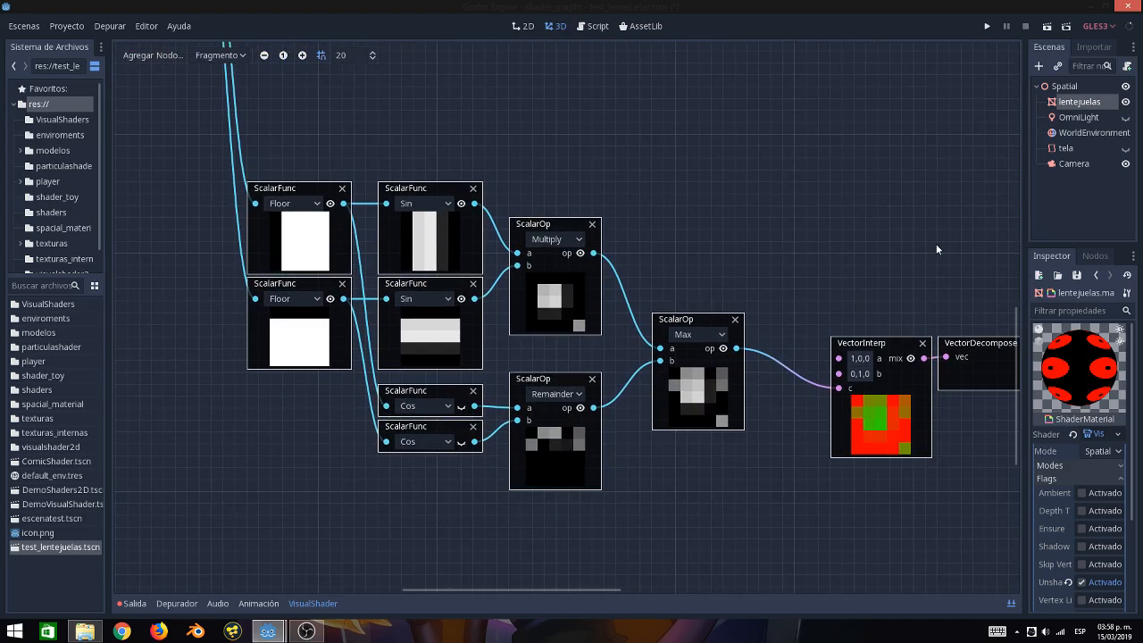
{"action": "middle_click_drag", "start_coordinate": [828, 218], "coordinate": [851, 235]}
{"action": "middle_click_drag", "start_coordinate": [919, 313], "coordinate": [685, 307]}
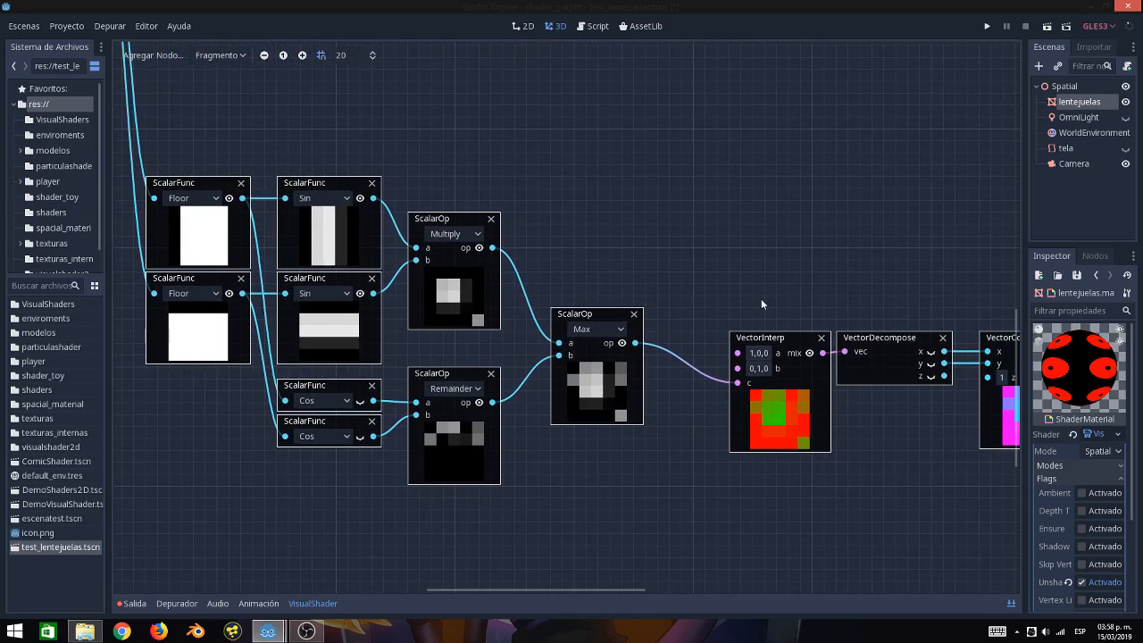
{"action": "middle_click_drag", "start_coordinate": [830, 280], "coordinate": [730, 251]}
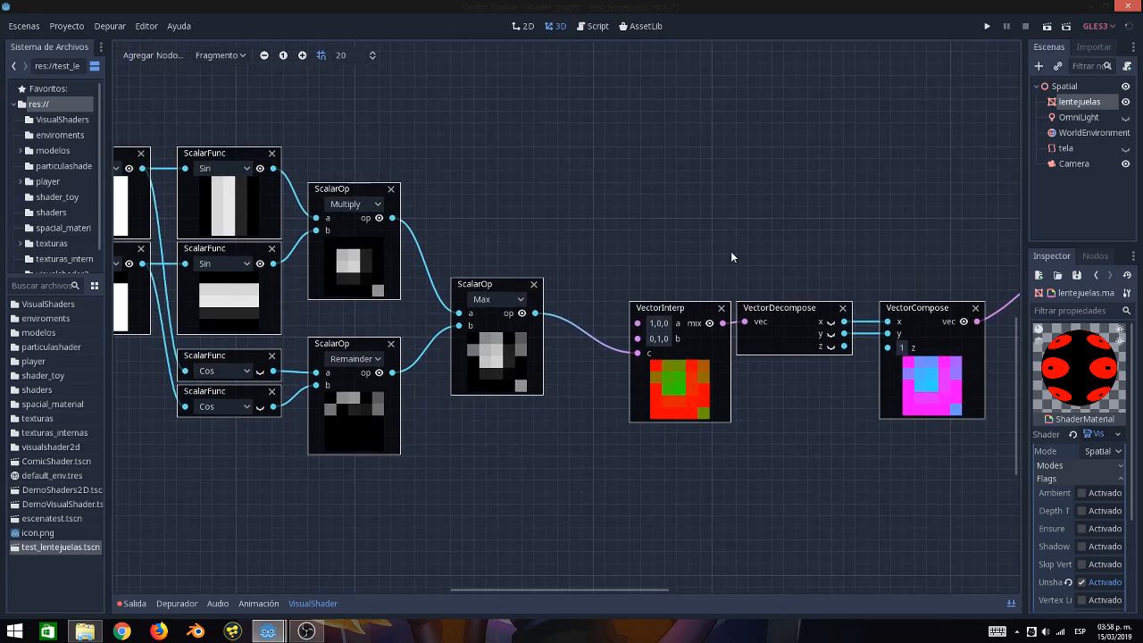
{"action": "middle_click_drag", "start_coordinate": [908, 259], "coordinate": [818, 252]}
{"action": "middle_click_drag", "start_coordinate": [897, 237], "coordinate": [637, 342]}
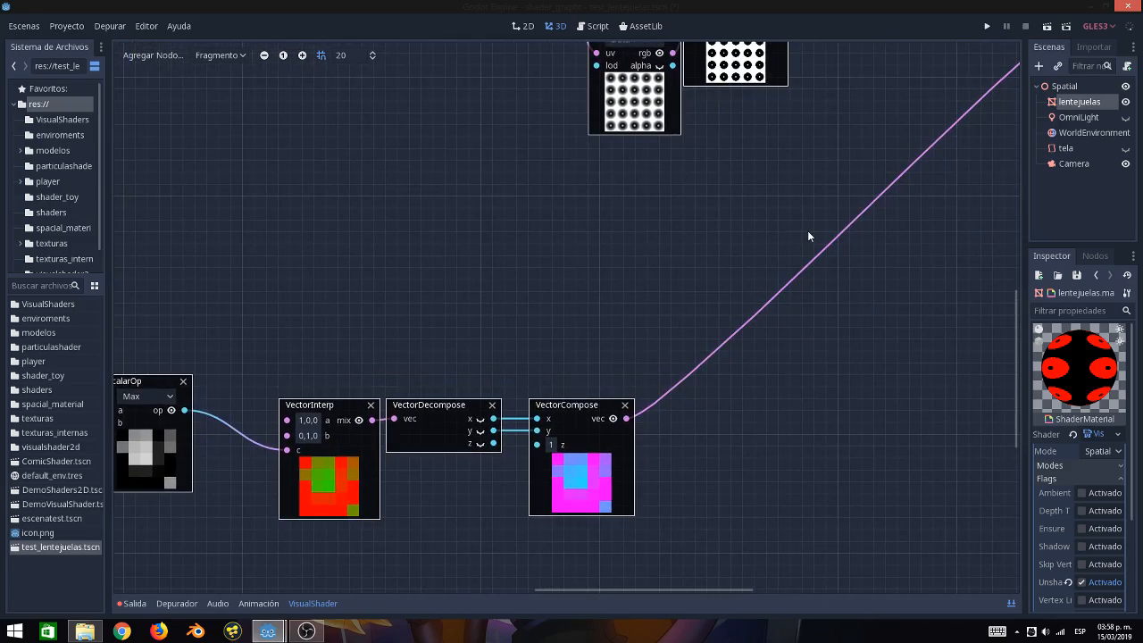
{"action": "middle_click_drag", "start_coordinate": [807, 235], "coordinate": [596, 425]}
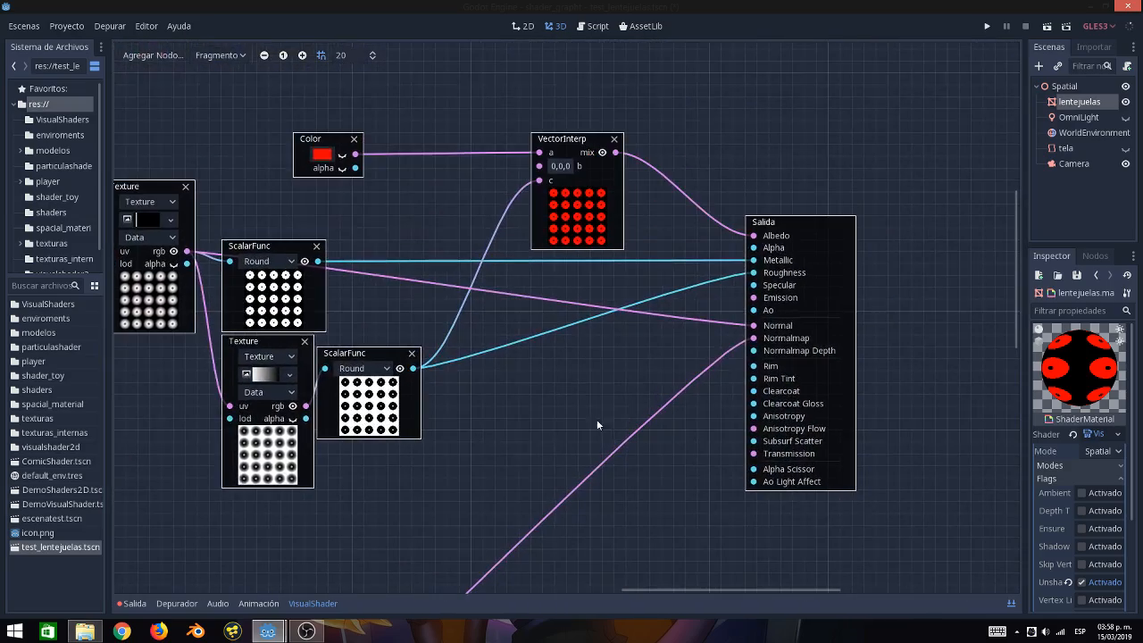
Shrink the shader graph to reveal the 3D view and set the Color node to the saved gold ffd700
{"action": "left_click", "coordinate": [1011, 603]}
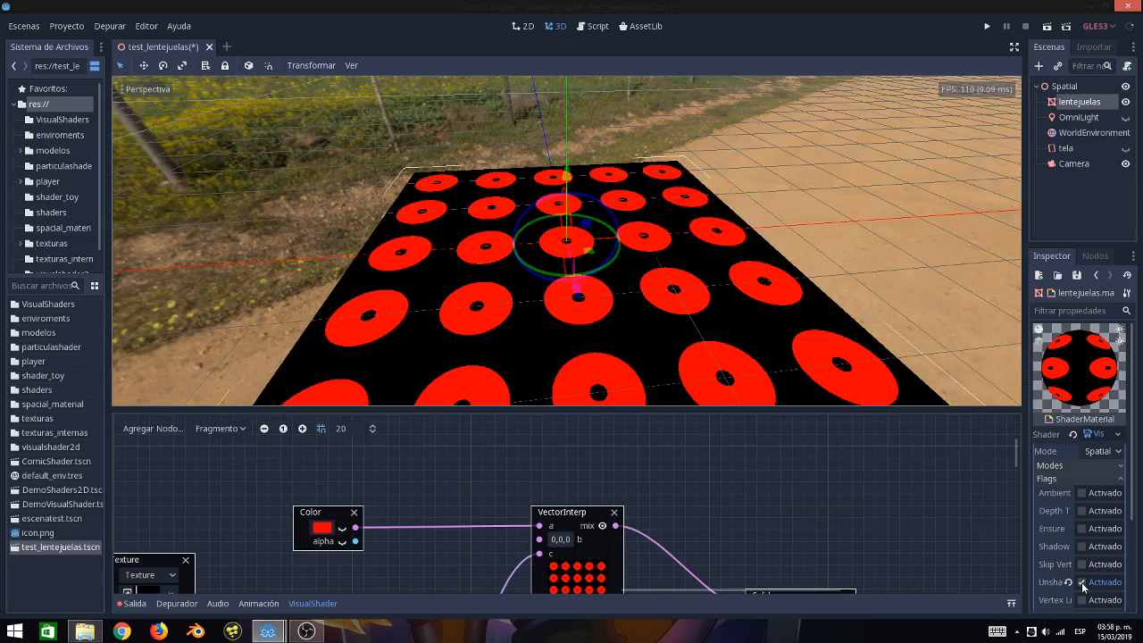
{"action": "left_click", "coordinate": [329, 533]}
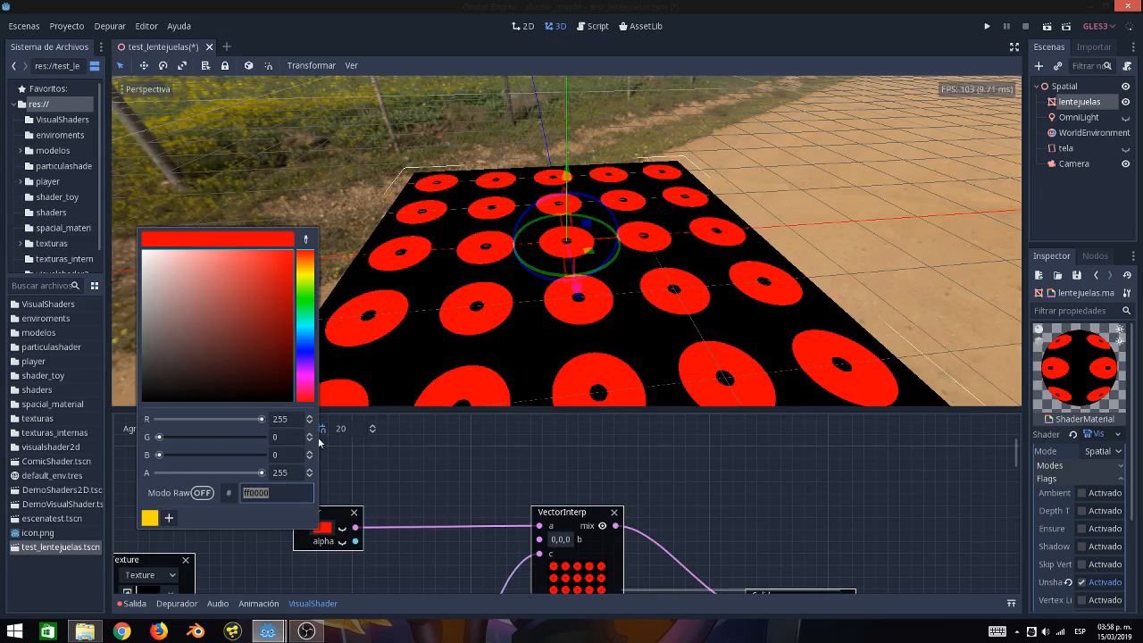
{"action": "left_click", "coordinate": [149, 518]}
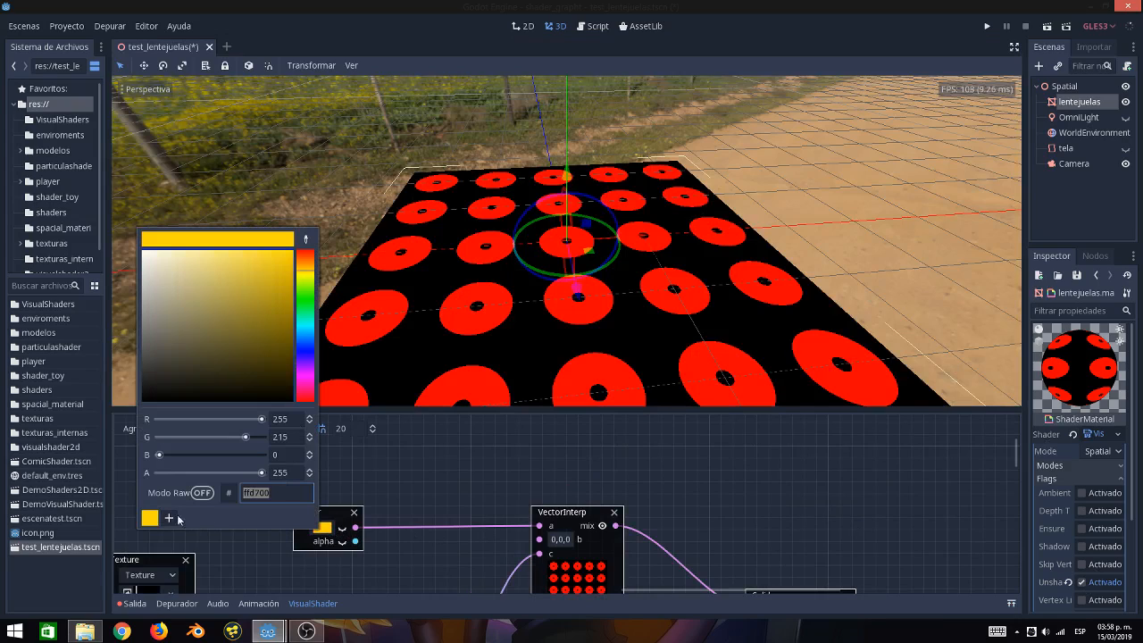
{"action": "left_click", "coordinate": [437, 477]}
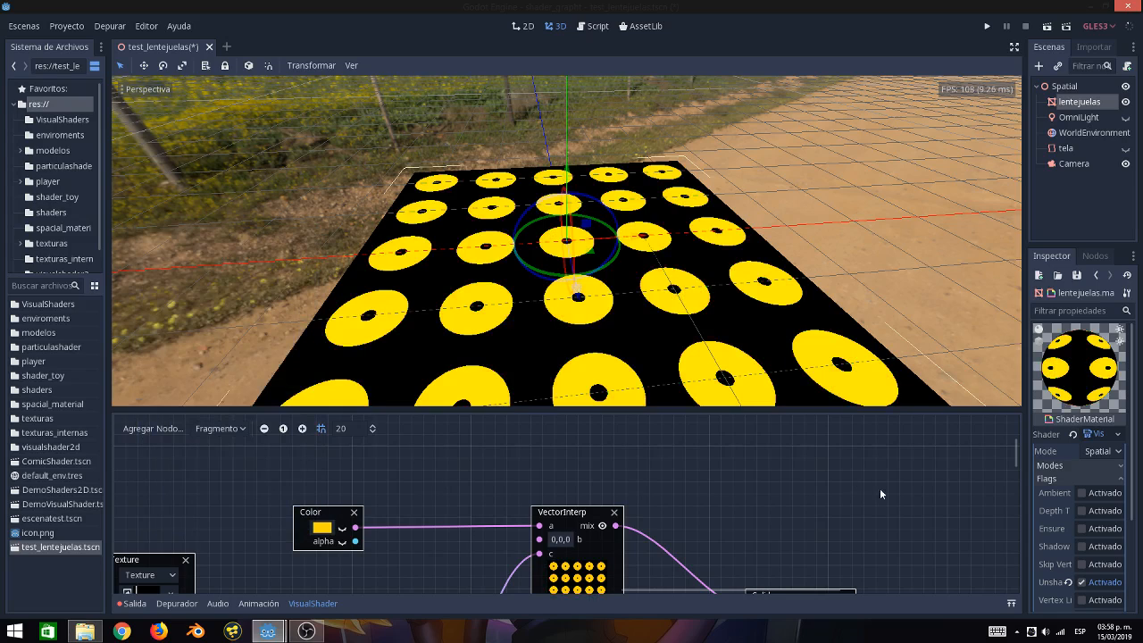
Disable the shader's Unshaded flag and inspect the lit sequins from different angles and distances
{"action": "left_click", "coordinate": [1081, 583]}
{"action": "middle_click_drag", "start_coordinate": [870, 393], "coordinate": [349, 311]}
{"action": "scroll", "coordinate": [602, 287], "scroll_direction": "up", "scroll_amount": 5}
{"action": "scroll", "coordinate": [340, 307], "scroll_direction": "down", "scroll_amount": 5}
Set the Scalar node that feeds both Multiply nodes to 50 to increase the number of sequins
{"action": "middle_click_drag", "start_coordinate": [766, 550], "coordinate": [913, 510]}
{"action": "middle_click_drag", "start_coordinate": [755, 352], "coordinate": [725, 331]}
{"action": "middle_click_drag", "start_coordinate": [602, 508], "coordinate": [722, 468]}
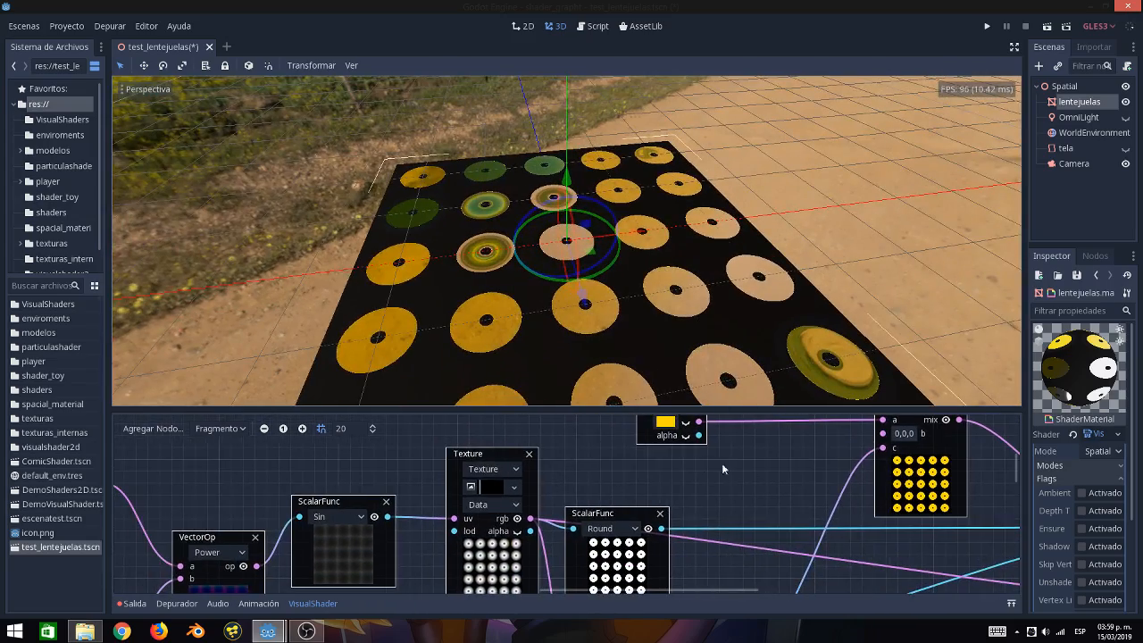
{"action": "middle_click_drag", "start_coordinate": [641, 462], "coordinate": [833, 425]}
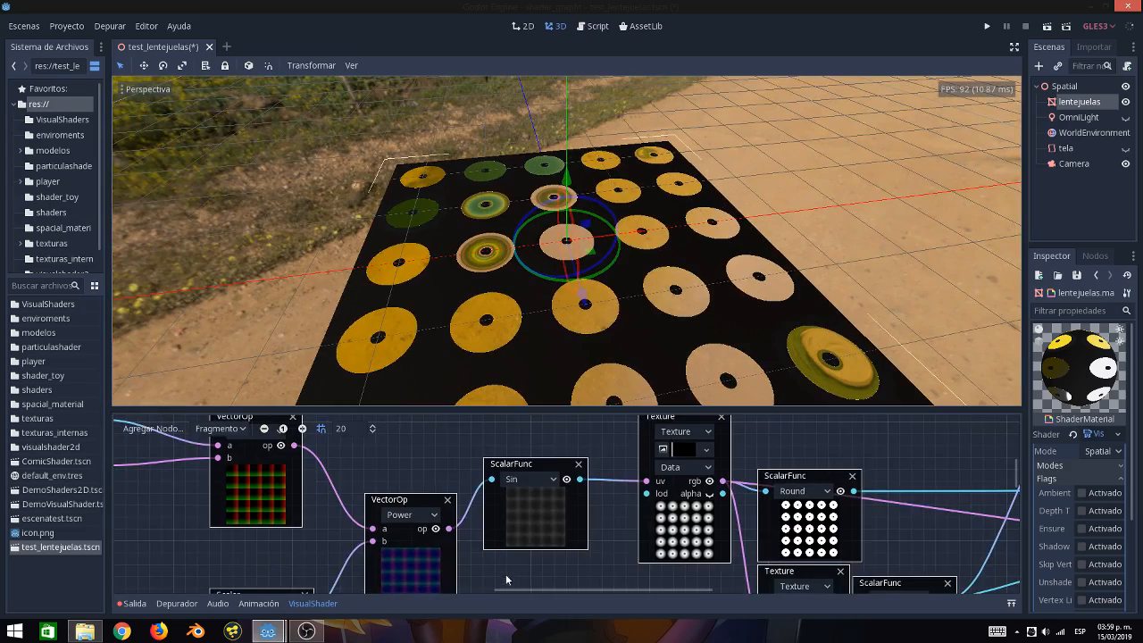
{"action": "middle_click_drag", "start_coordinate": [506, 574], "coordinate": [887, 463]}
{"action": "middle_click_drag", "start_coordinate": [509, 500], "coordinate": [795, 575]}
{"action": "middle_click_drag", "start_coordinate": [386, 533], "coordinate": [572, 547]}
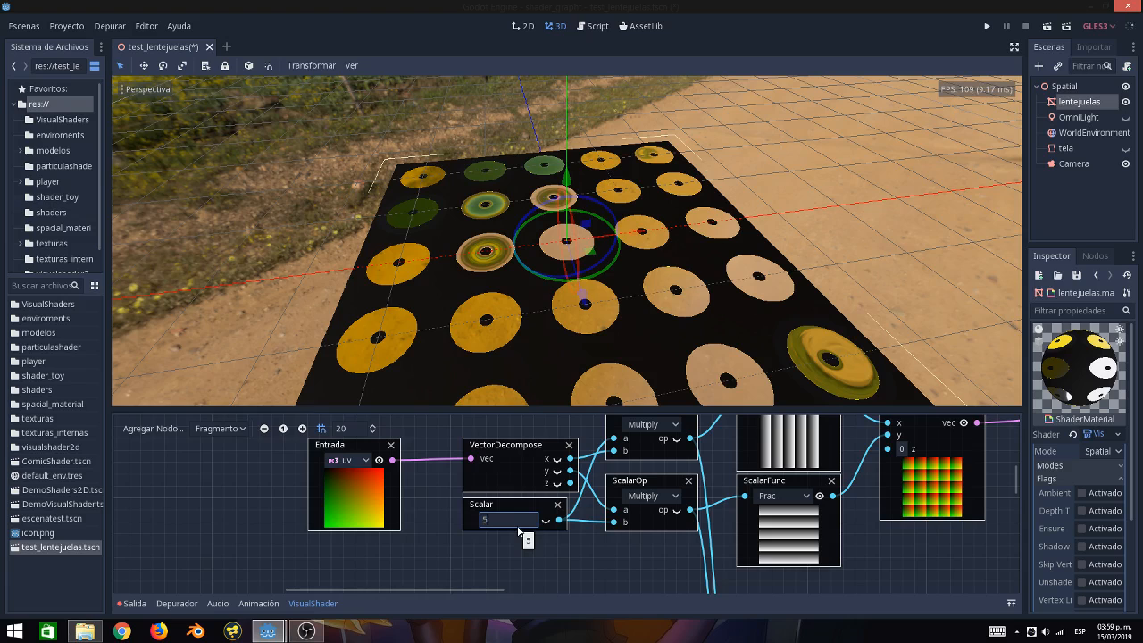
{"action": "key", "text": "Return"}
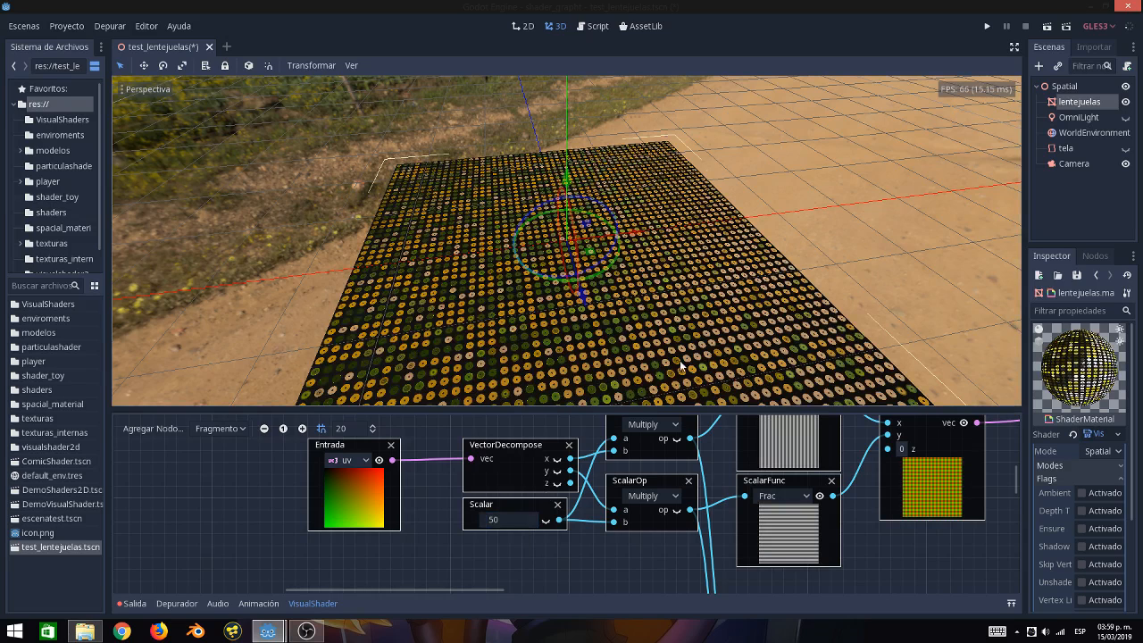
Change the Color node's hue to red
{"action": "middle_click_drag", "start_coordinate": [1009, 452], "coordinate": [348, 549]}
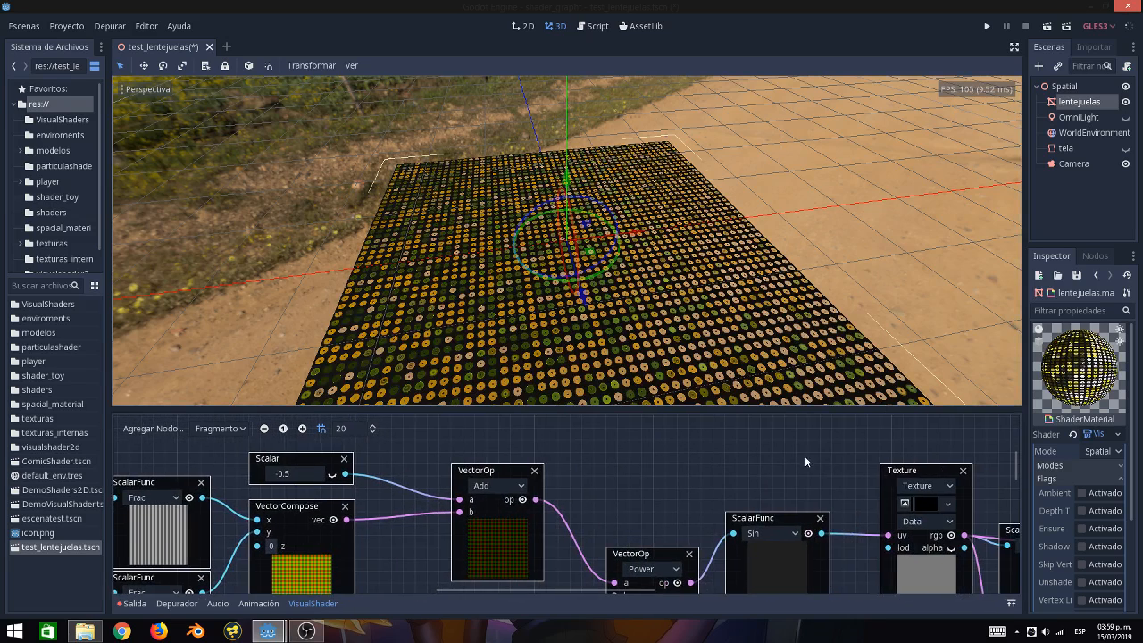
{"action": "middle_click_drag", "start_coordinate": [805, 455], "coordinate": [466, 478]}
{"action": "left_click", "coordinate": [616, 481]}
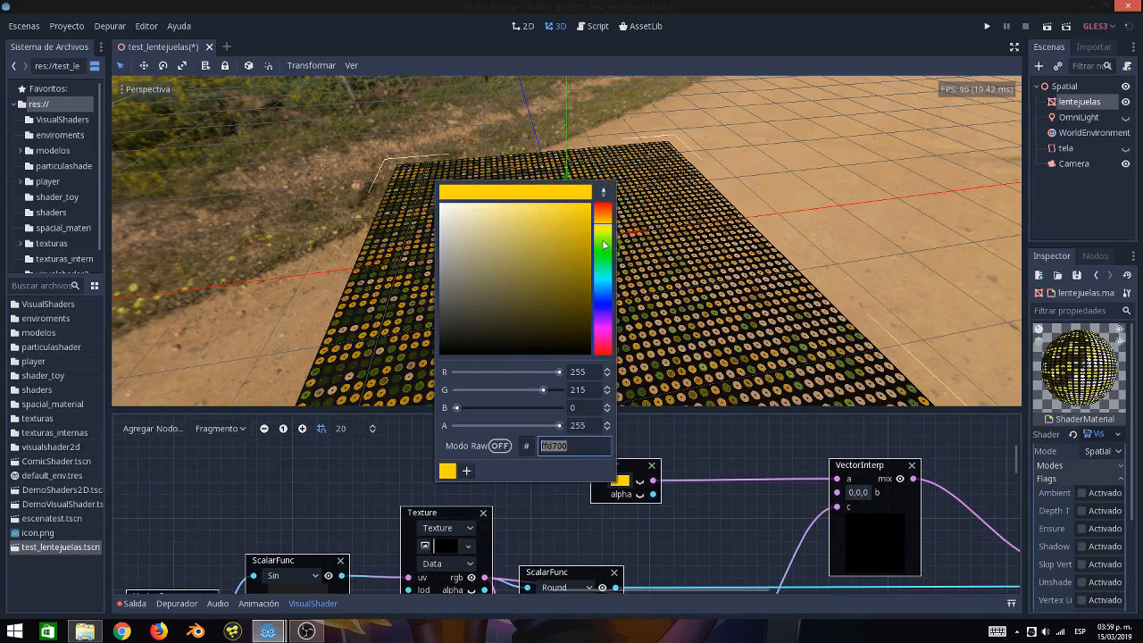
{"action": "left_click_drag", "start_coordinate": [605, 244], "coordinate": [604, 192]}
{"action": "left_click", "coordinate": [703, 439]}
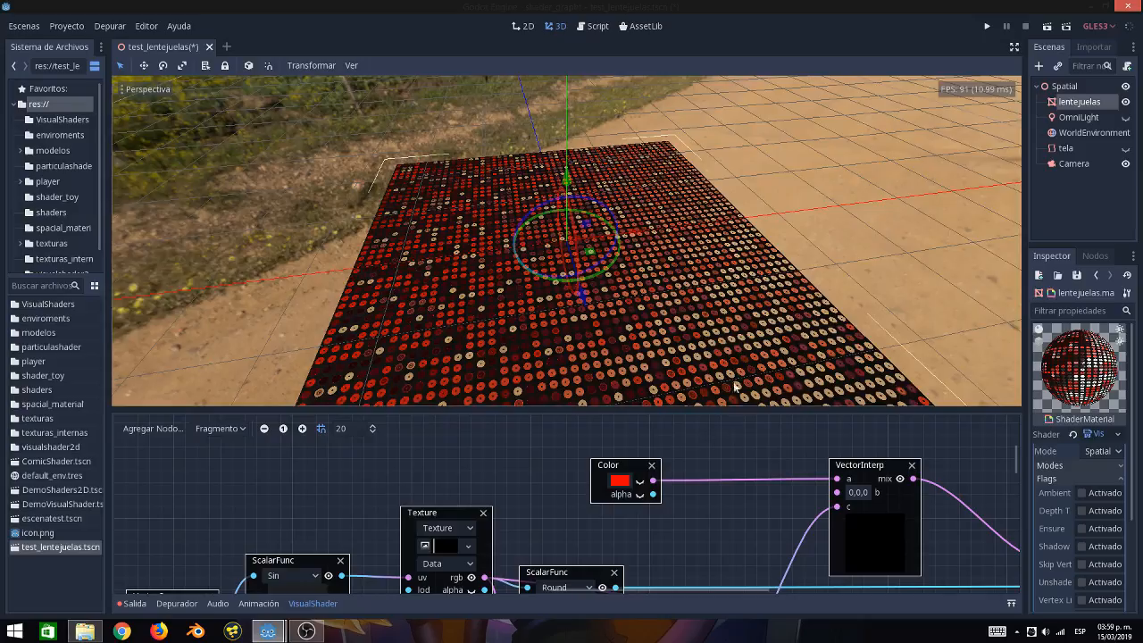
Close the shader graph and examine the sequin plane's reflections from several angles and distances
{"action": "middle_click_drag", "start_coordinate": [786, 390], "coordinate": [329, 399]}
{"action": "left_click", "coordinate": [1091, 434]}
{"action": "scroll", "coordinate": [721, 398], "scroll_direction": "up", "scroll_amount": 3}
{"action": "scroll", "coordinate": [430, 370], "scroll_direction": "down", "scroll_amount": 10}
{"action": "scroll", "coordinate": [519, 401], "scroll_direction": "up", "scroll_amount": 5}
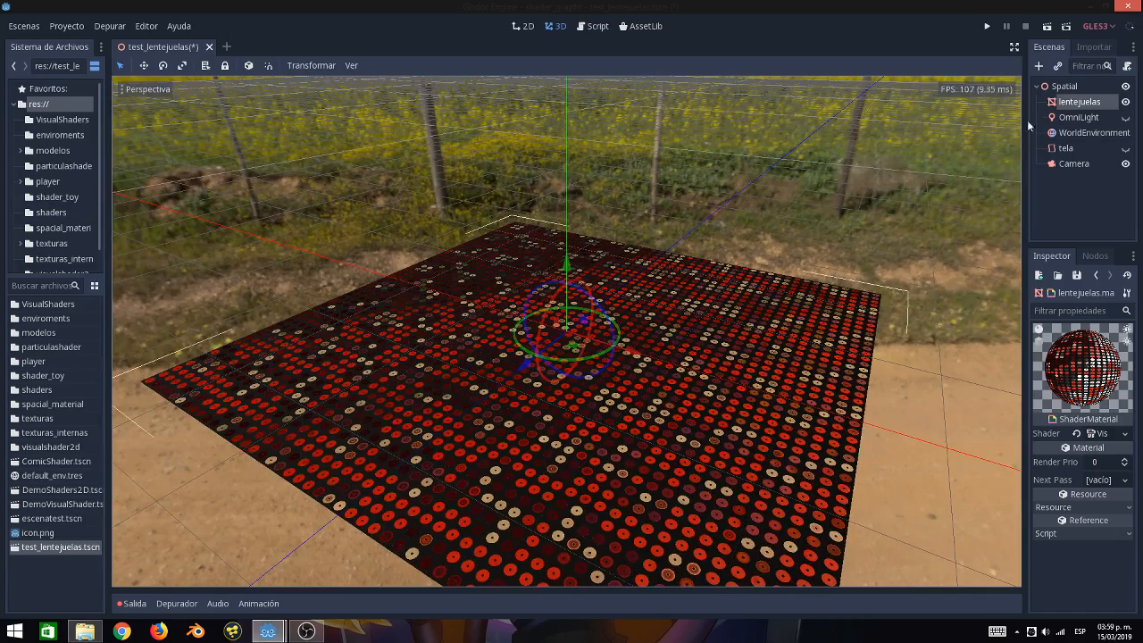
{"action": "middle_click_drag", "start_coordinate": [671, 322], "coordinate": [658, 302]}
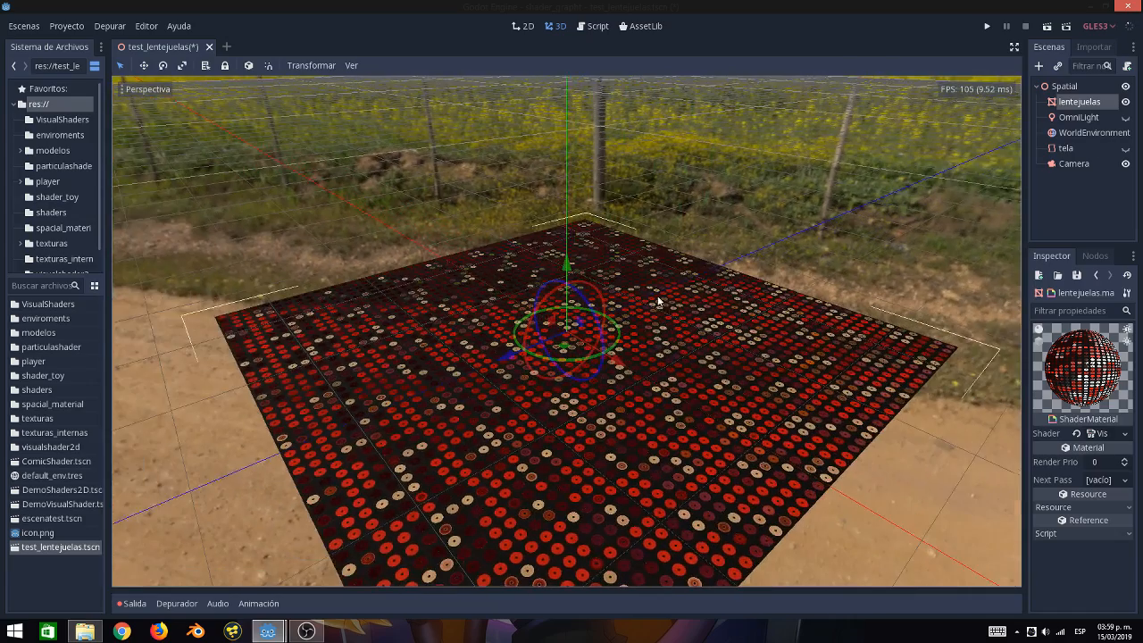
Hide the lentejuelas mesh, make the tela soft body visible and select it
{"action": "left_click", "coordinate": [1125, 102]}
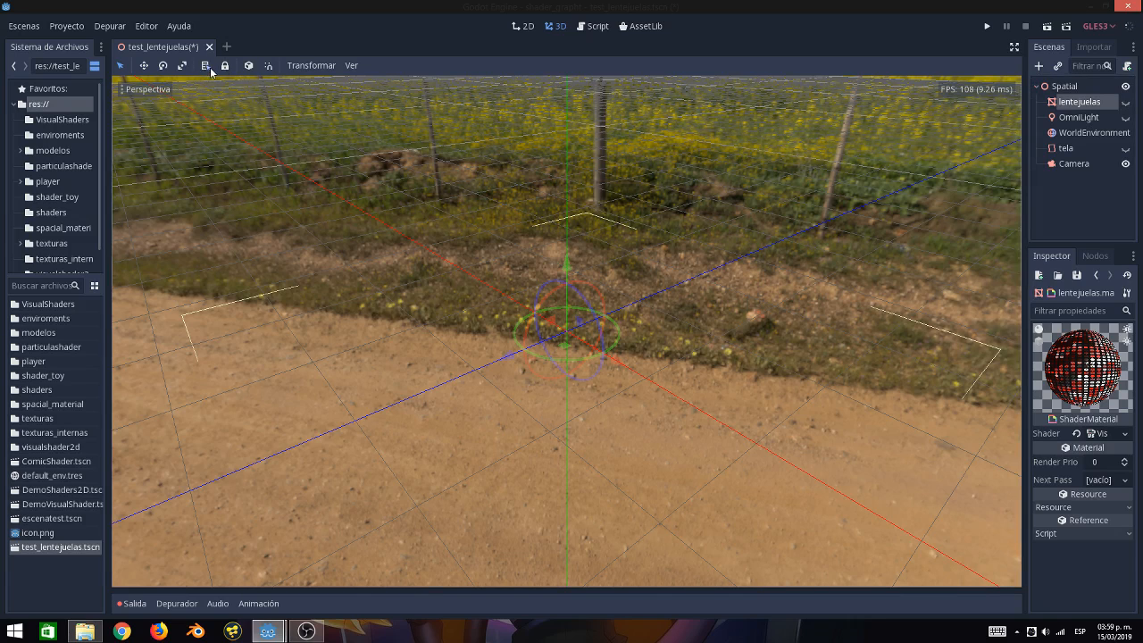
{"action": "left_click", "coordinate": [1126, 148]}
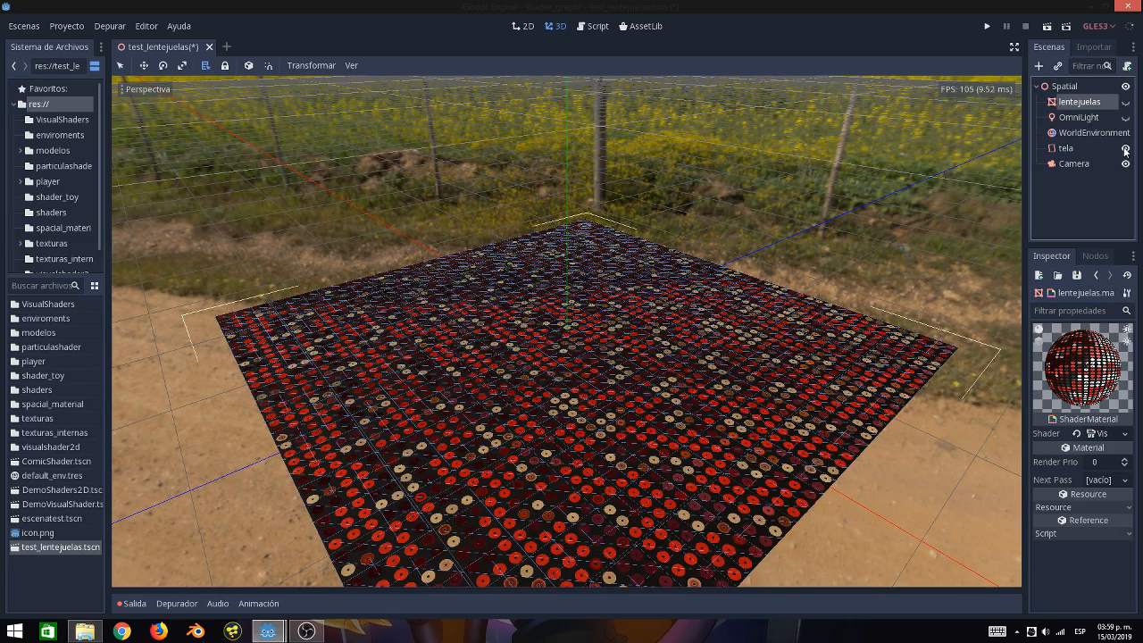
{"action": "left_click", "coordinate": [1057, 148]}
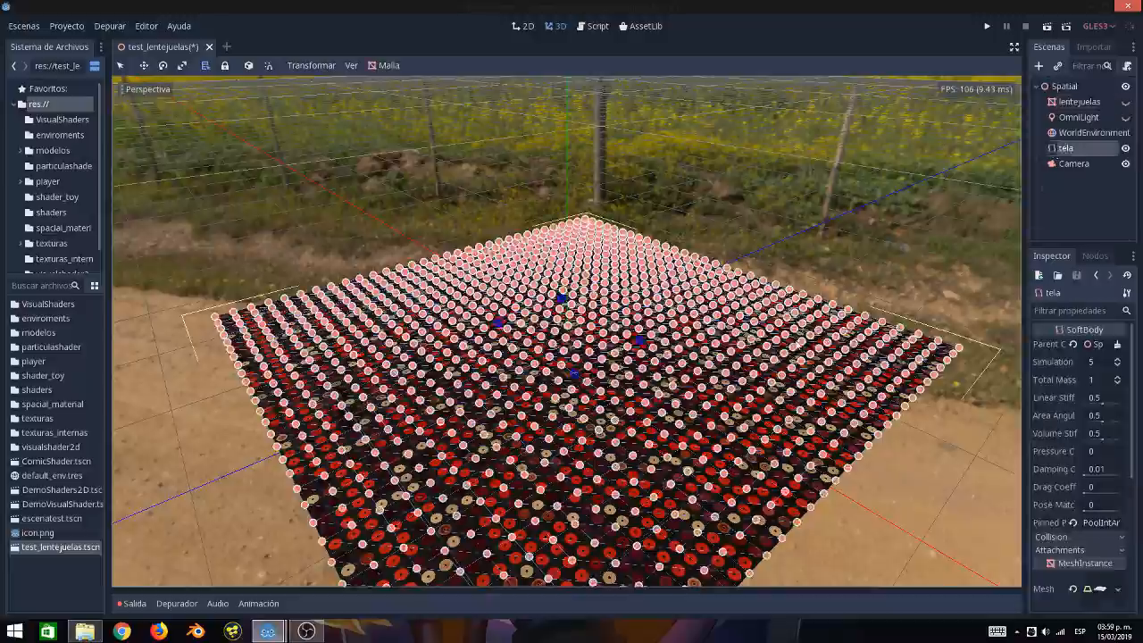
Inspect the tela soft body's points up close and run the current scene to simulate the sequined cloth
{"action": "middle_click_drag", "start_coordinate": [791, 341], "coordinate": [617, 425]}
{"action": "scroll", "coordinate": [662, 436], "scroll_direction": "up", "scroll_amount": 7}
{"action": "scroll", "coordinate": [617, 426], "scroll_direction": "up", "scroll_amount": 4}
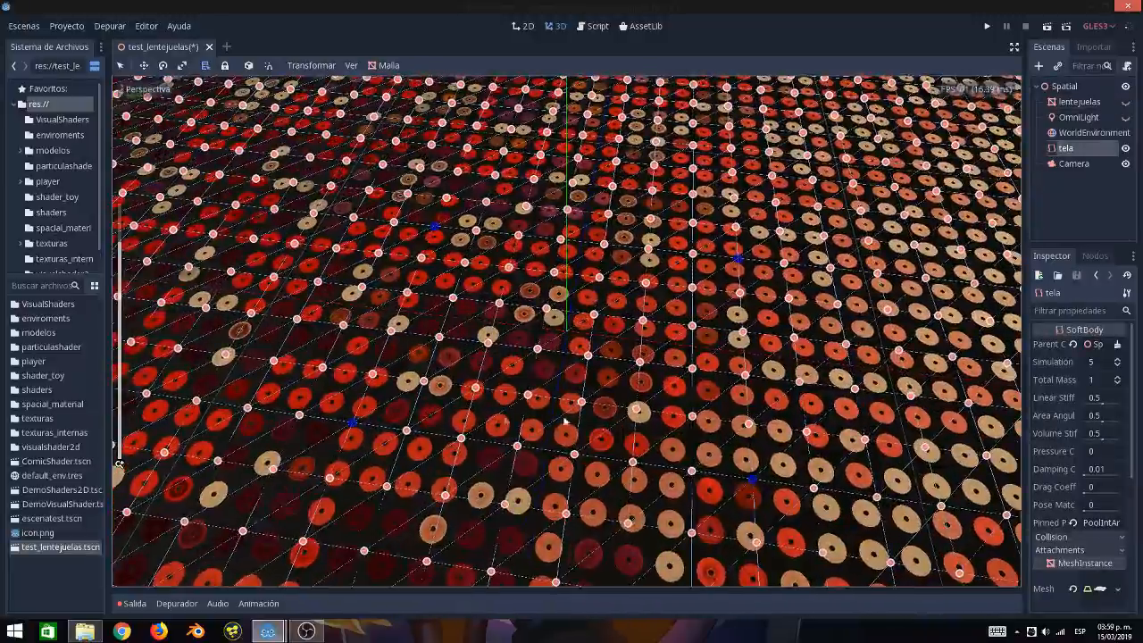
{"action": "scroll", "coordinate": [493, 420], "scroll_direction": "down", "scroll_amount": 10}
{"action": "middle_click_drag", "start_coordinate": [493, 419], "coordinate": [547, 415]}
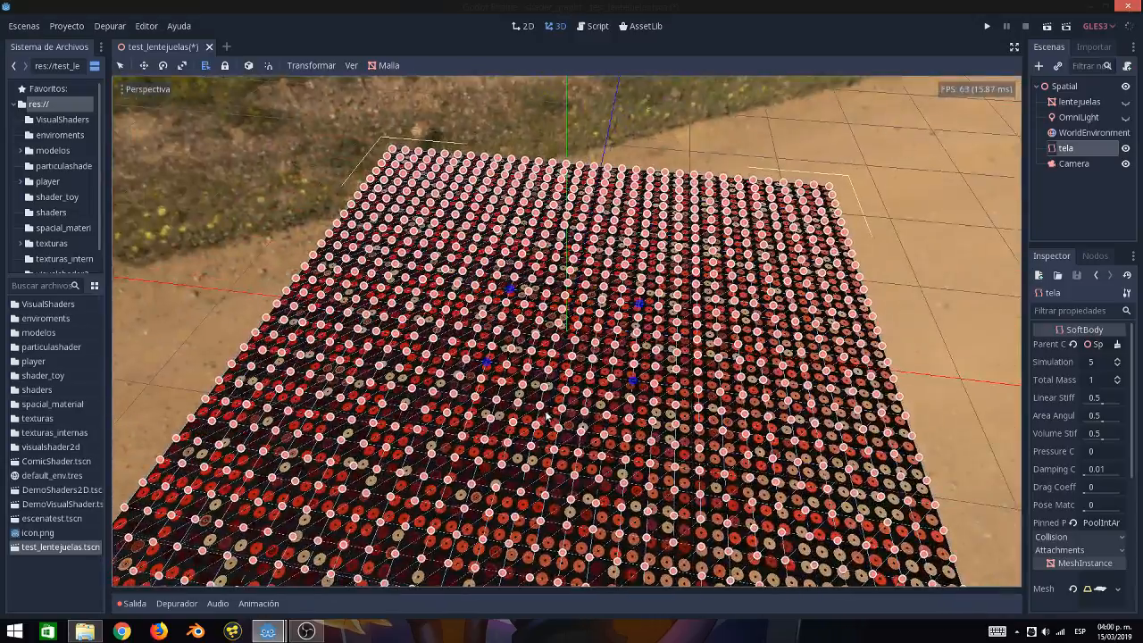
{"action": "left_click", "coordinate": [1048, 28]}
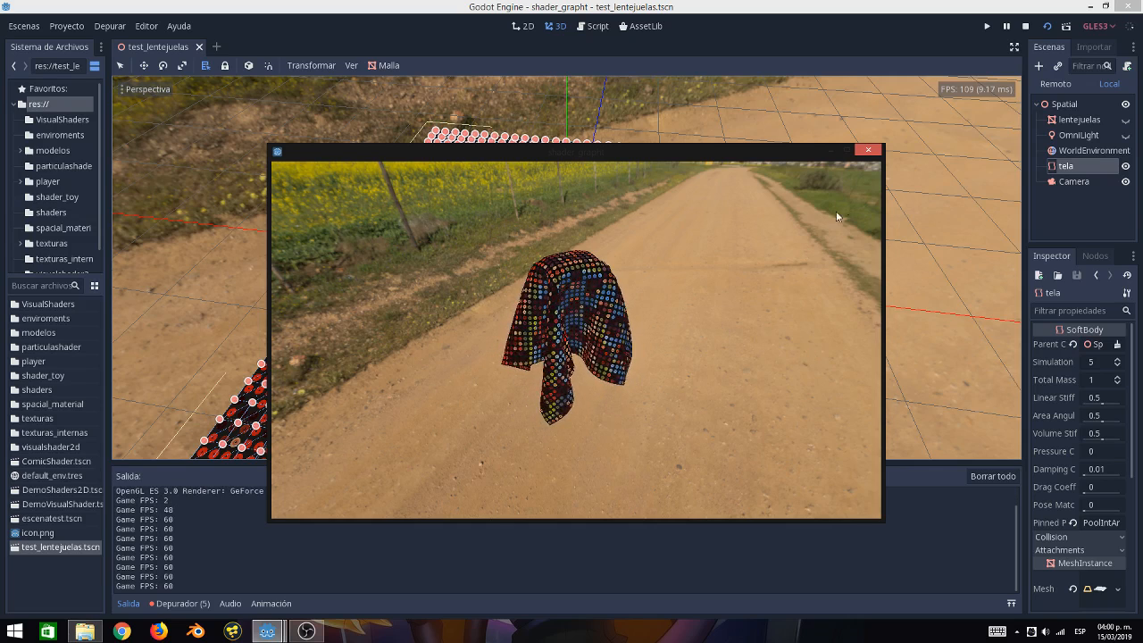
Close the running cloth simulation, clear the output log and collapse the output area
{"action": "left_click", "coordinate": [869, 151]}
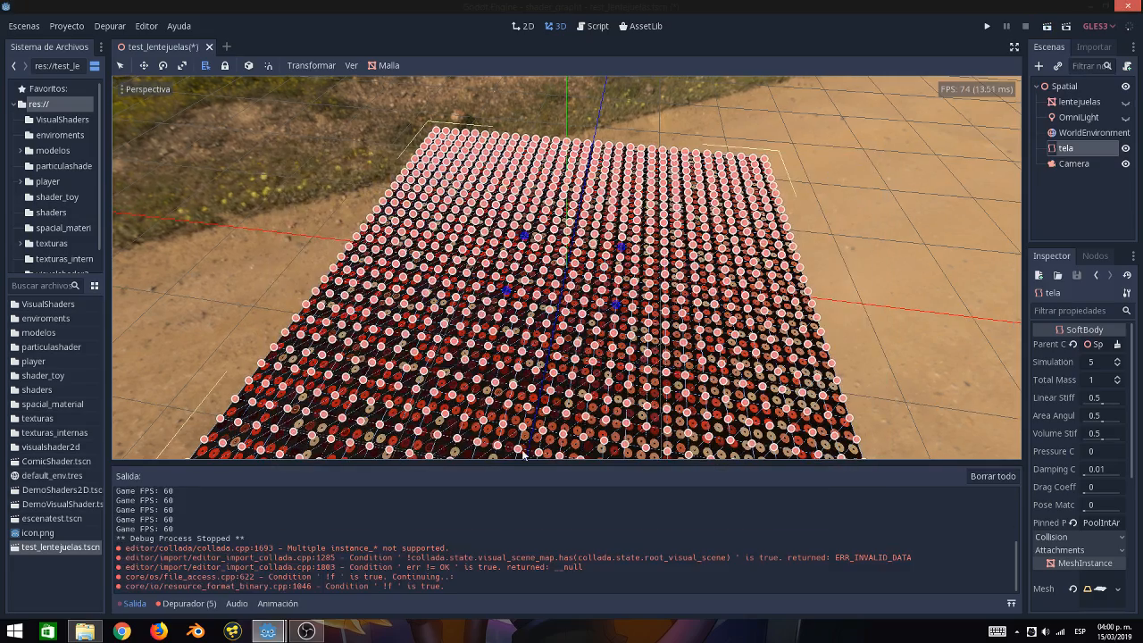
{"action": "left_click", "coordinate": [993, 476]}
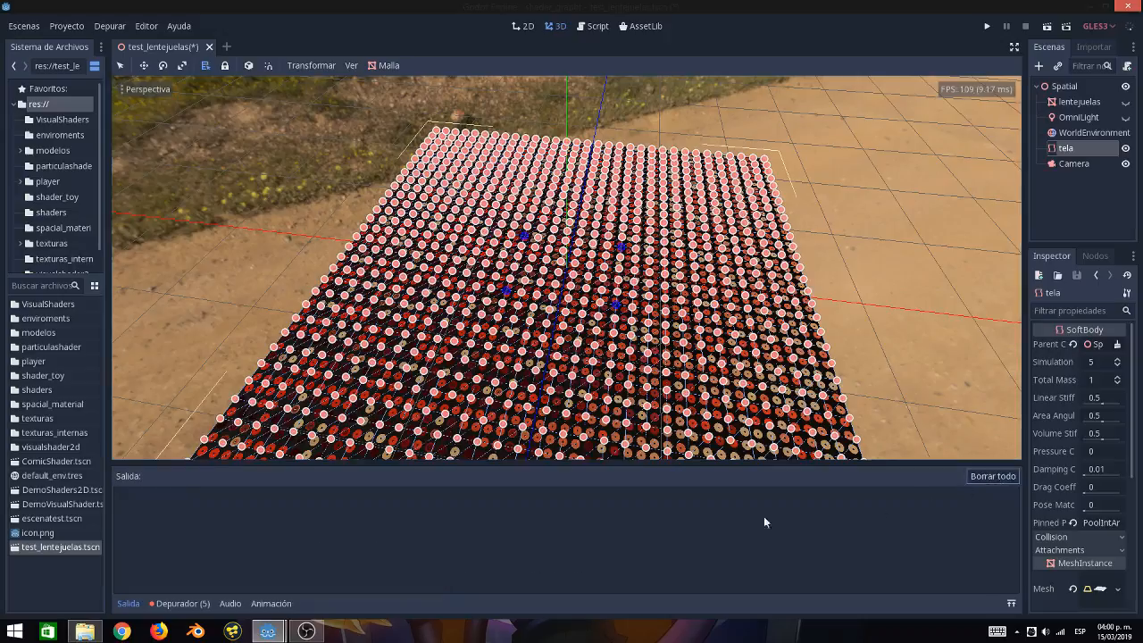
{"action": "left_click", "coordinate": [127, 605]}
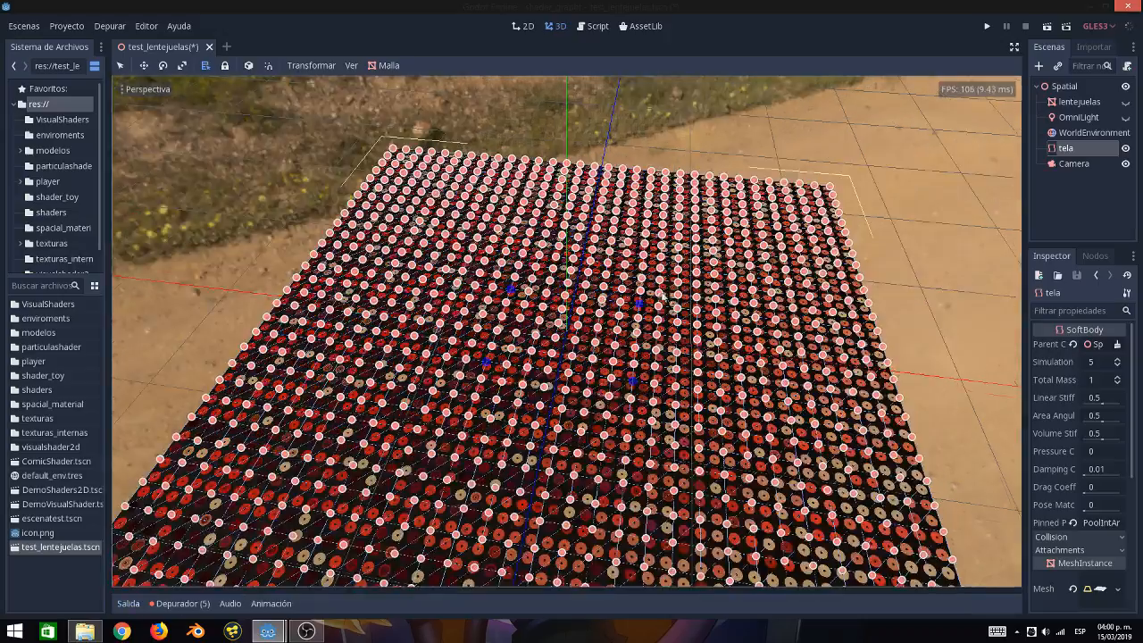
Select the Camera node in place of tela and examine the cloth's sequins up close from different angles
{"action": "middle_click_drag", "start_coordinate": [662, 295], "coordinate": [541, 287]}
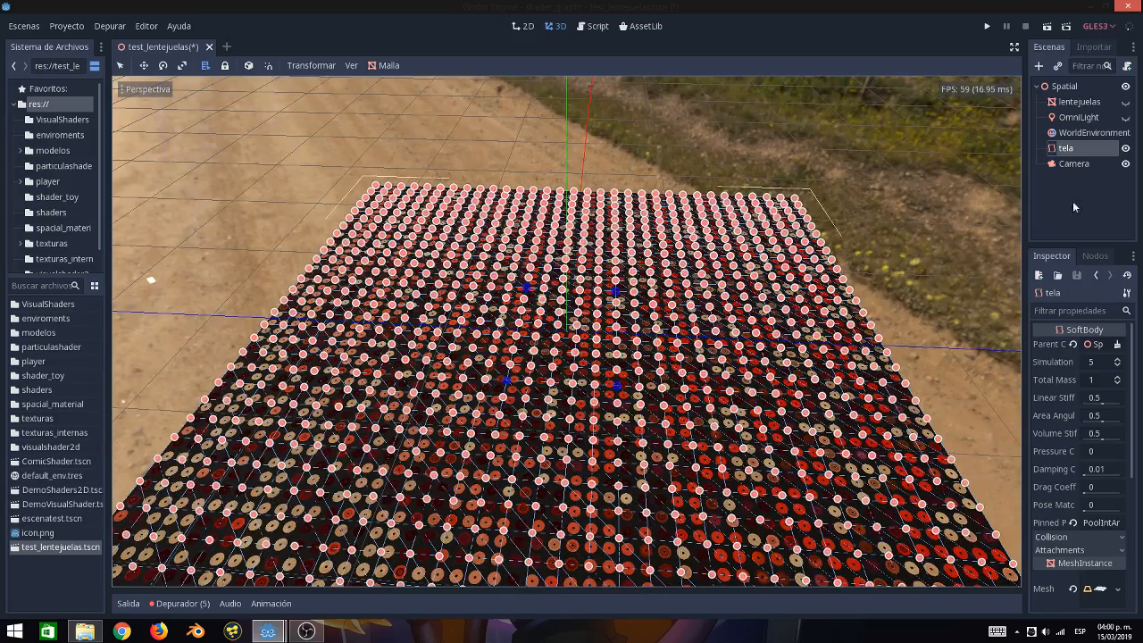
{"action": "left_click", "coordinate": [1076, 163]}
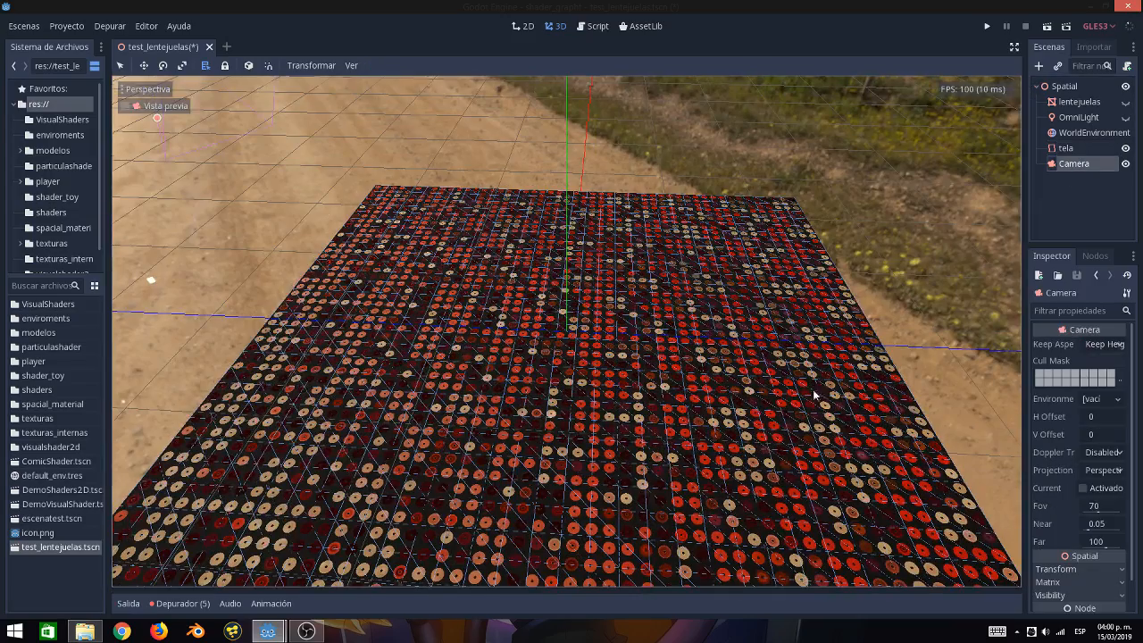
{"action": "middle_click_drag", "start_coordinate": [714, 447], "coordinate": [608, 491]}
{"action": "scroll", "coordinate": [604, 496], "scroll_direction": "up", "scroll_amount": 5}
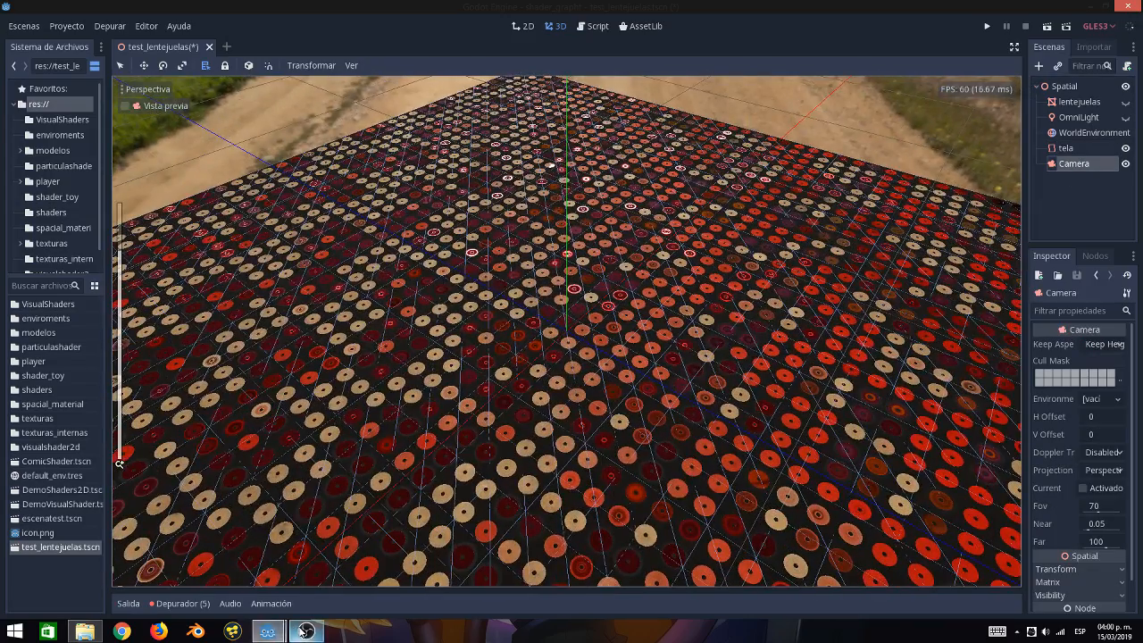